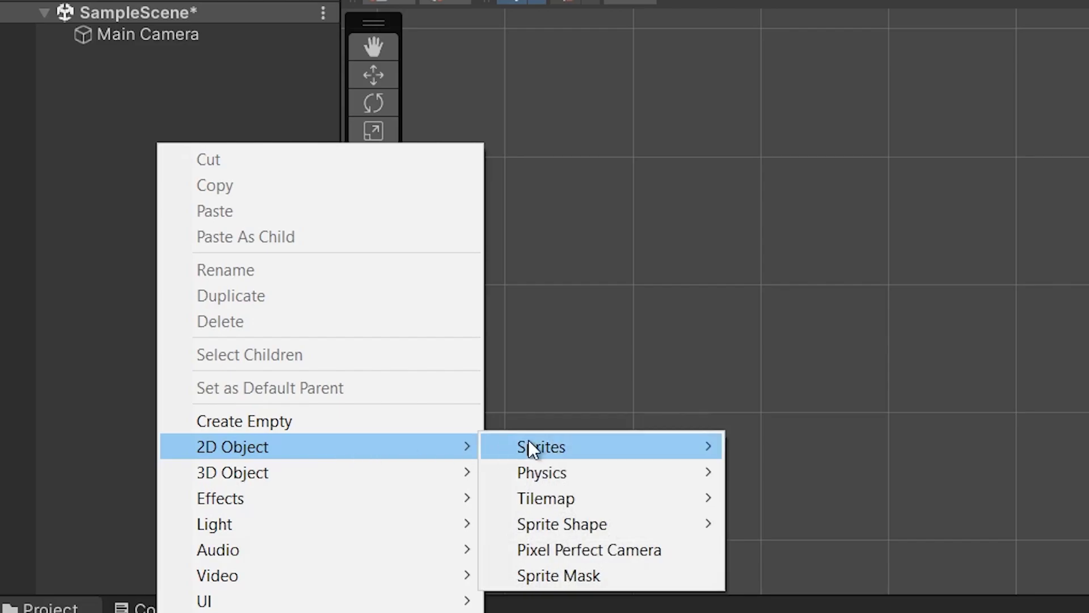
- Create a 2D capsule sprite in the scene and add a Rigidbody 2D component to it
{"action": "mouse_move", "coordinate": [529, 447]}
{"action": "left_click", "coordinate": [769, 523]}
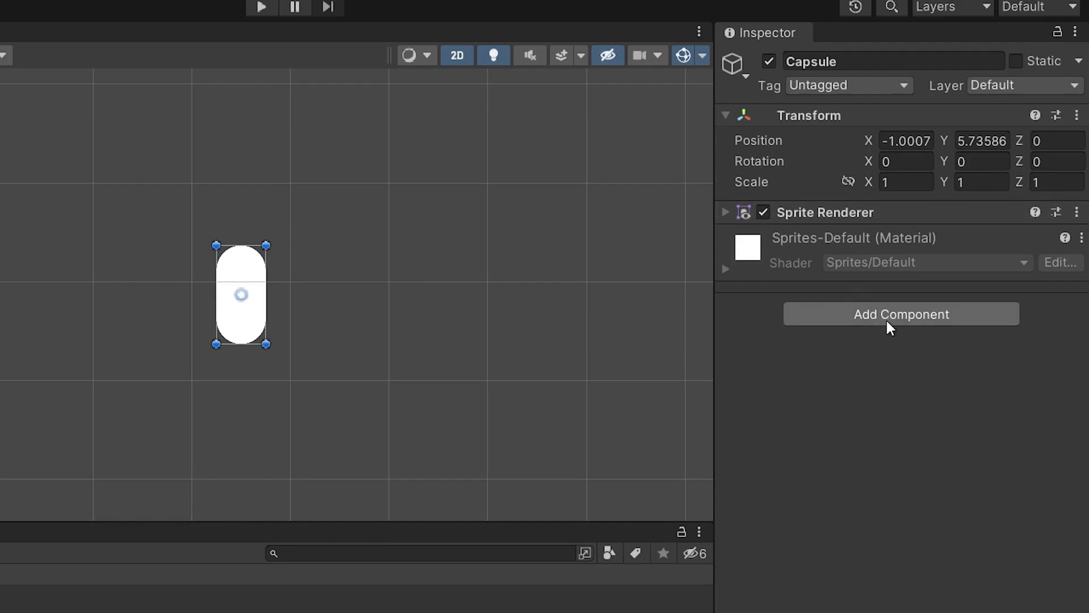
{"action": "left_click", "coordinate": [916, 318]}
{"action": "type", "text": "rigi"}
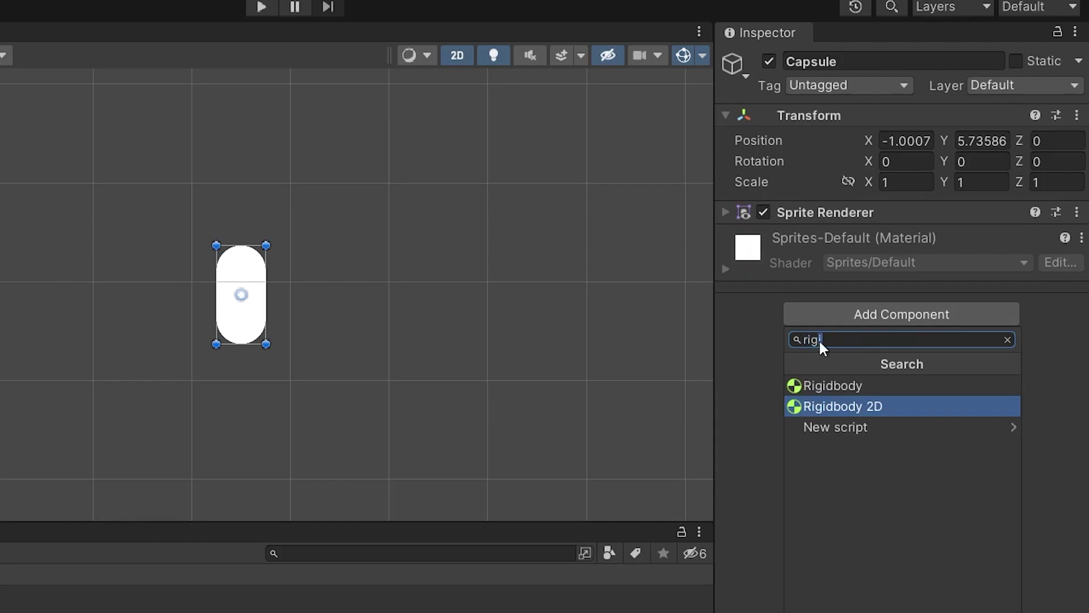
{"action": "type", "text": "rig"}
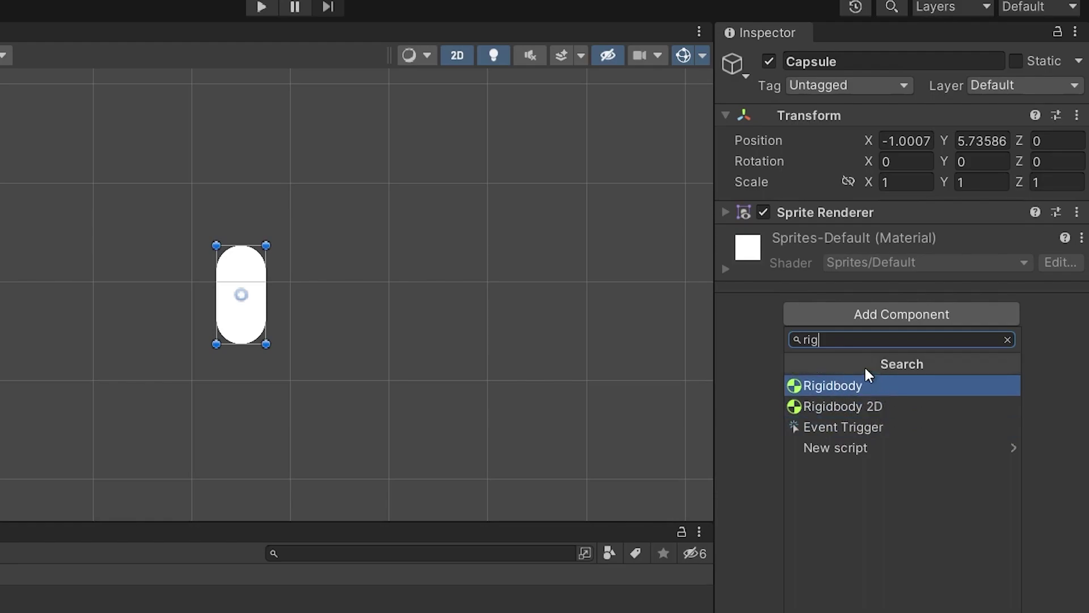
{"action": "left_click", "coordinate": [845, 408]}
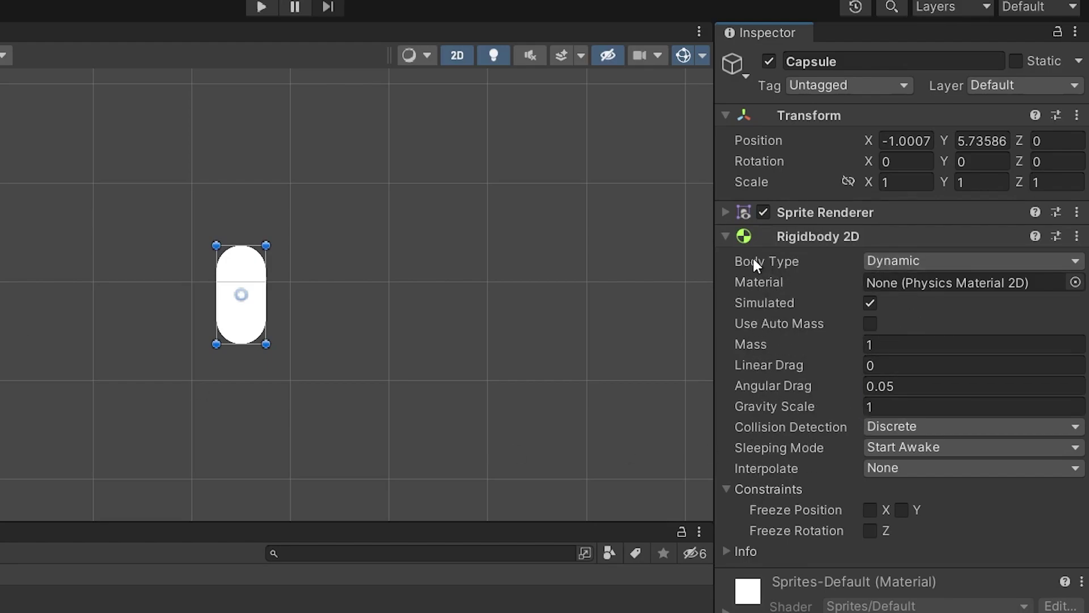
- Keep the capsule's body type at Dynamic and run the scene briefly to test its gravity
{"action": "left_click", "coordinate": [901, 260]}
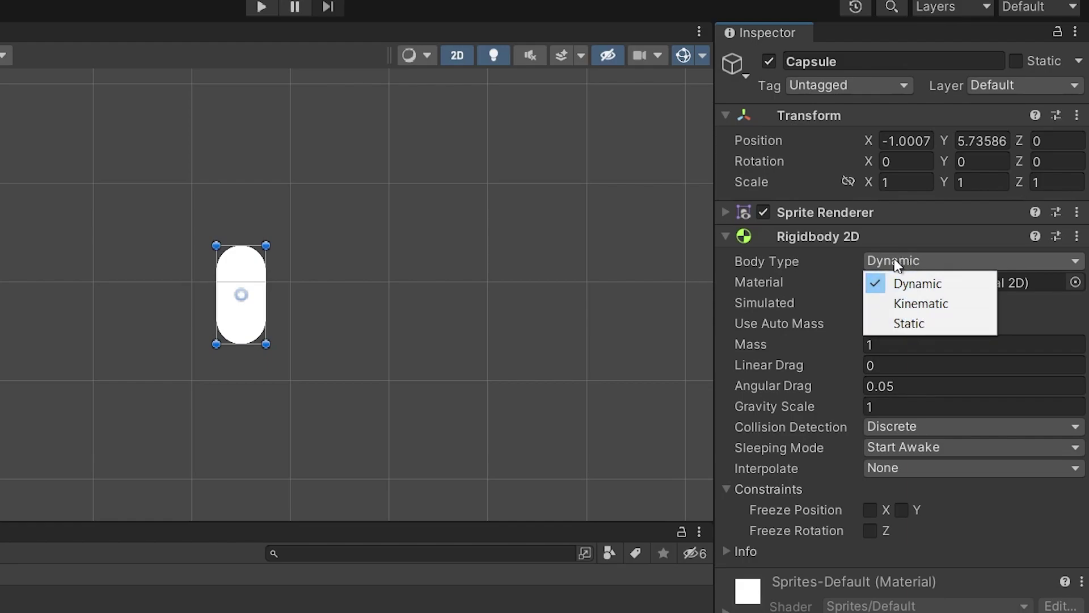
{"action": "left_click", "coordinate": [919, 285]}
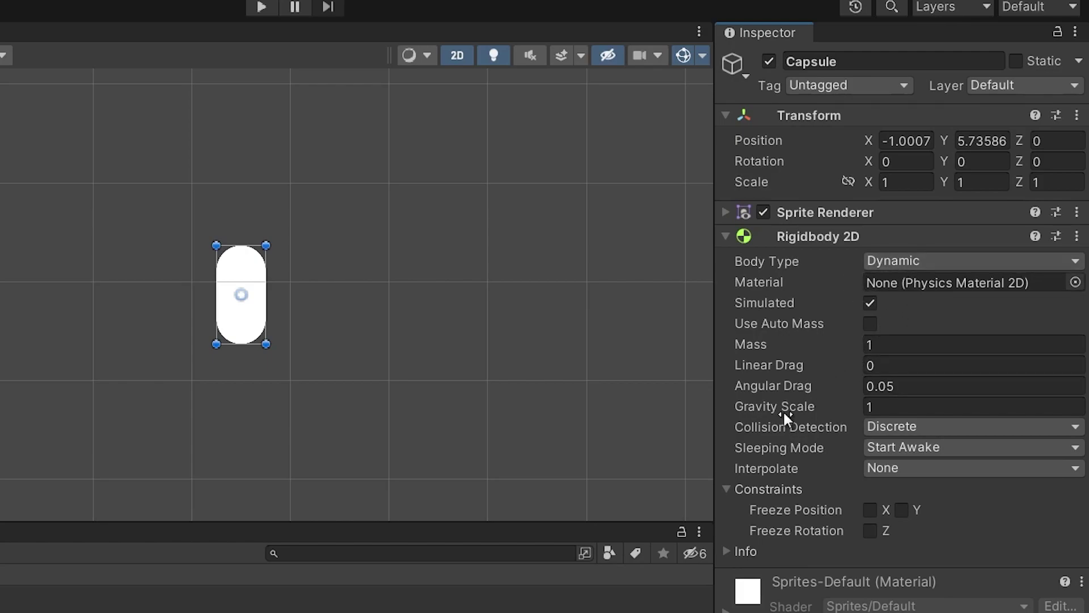
{"action": "mouse_move", "coordinate": [781, 408]}
{"action": "left_click", "coordinate": [260, 6]}
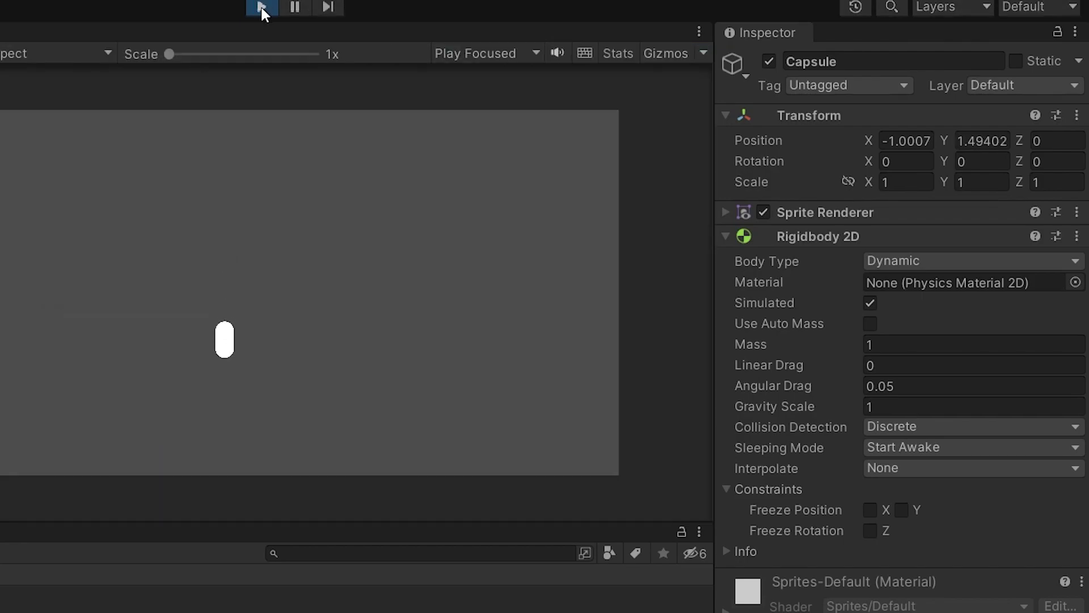
{"action": "left_click", "coordinate": [260, 6]}
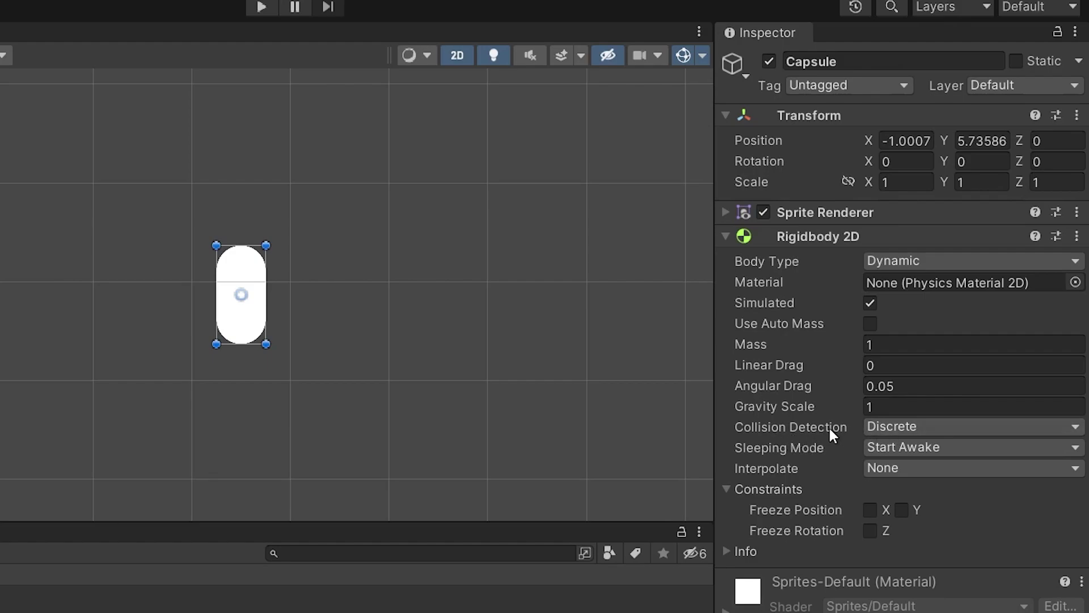
- Examine the Collision Detection options and the Interpolate setting of the capsule's rigid body
{"action": "left_click", "coordinate": [896, 426]}
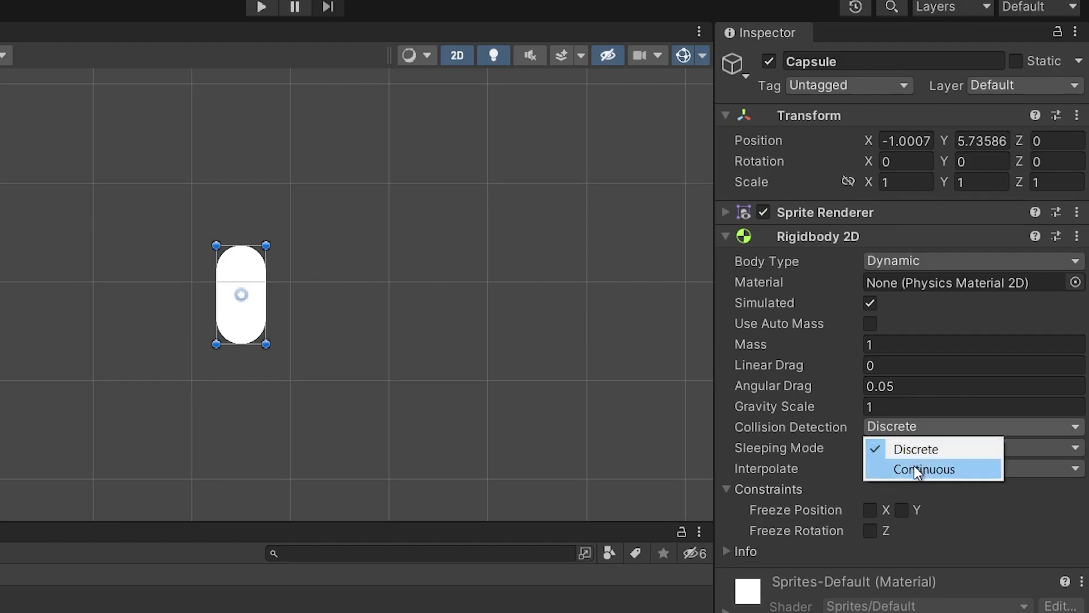
{"action": "left_click", "coordinate": [881, 431]}
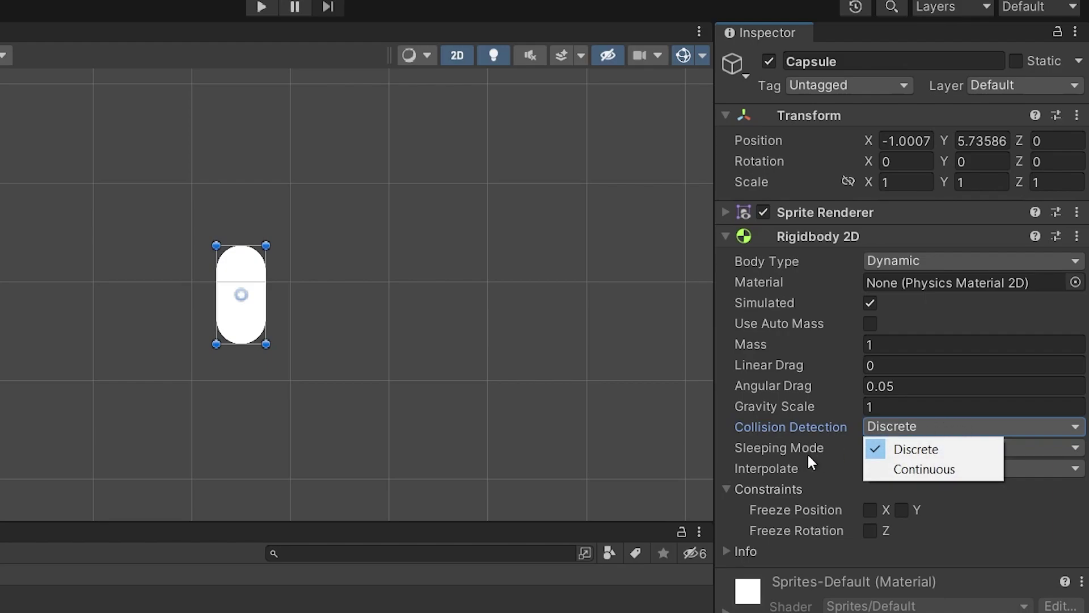
{"action": "left_click", "coordinate": [785, 469]}
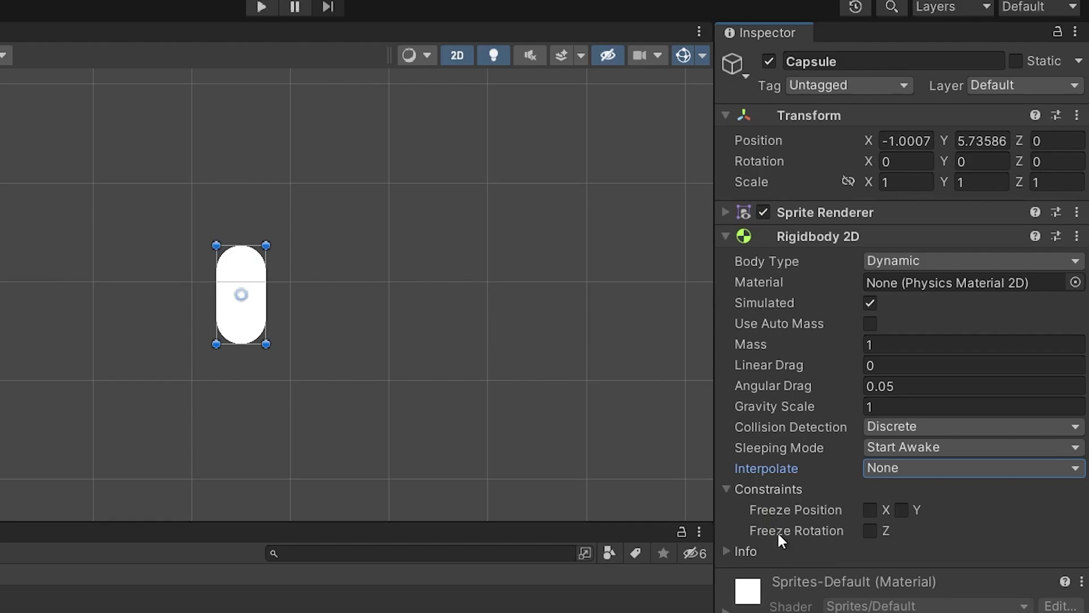
- Try the Freeze Position and Freeze Rotation constraints while moving the capsule to about X 1.75, Y 5.19 and rotating it about -0.91 on Z
{"action": "left_click", "coordinate": [870, 510]}
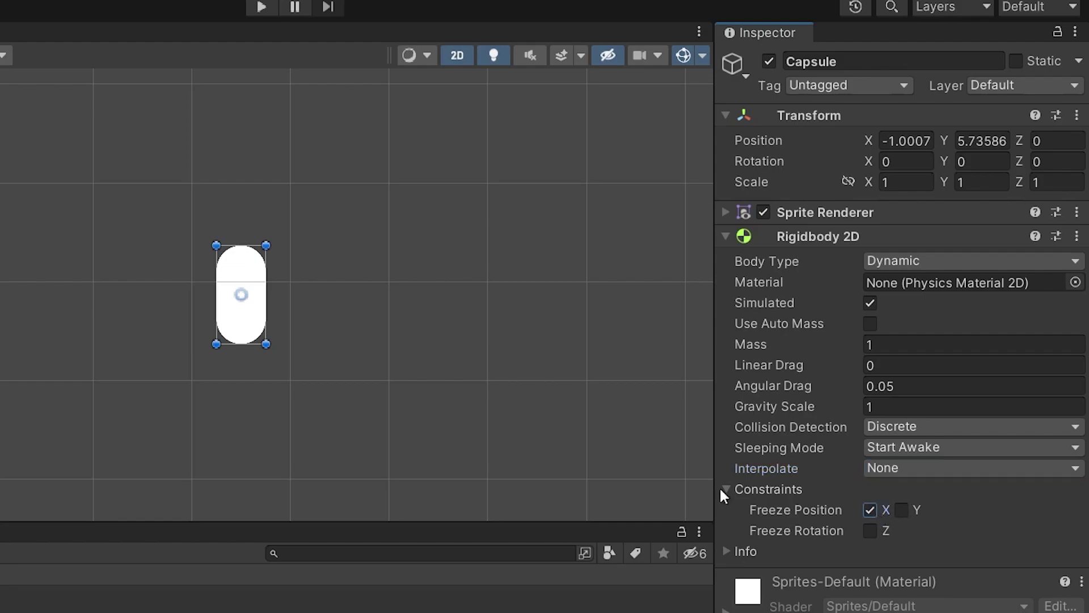
{"action": "left_click_drag", "start_coordinate": [254, 277], "coordinate": [407, 284]}
{"action": "left_click", "coordinate": [902, 510]}
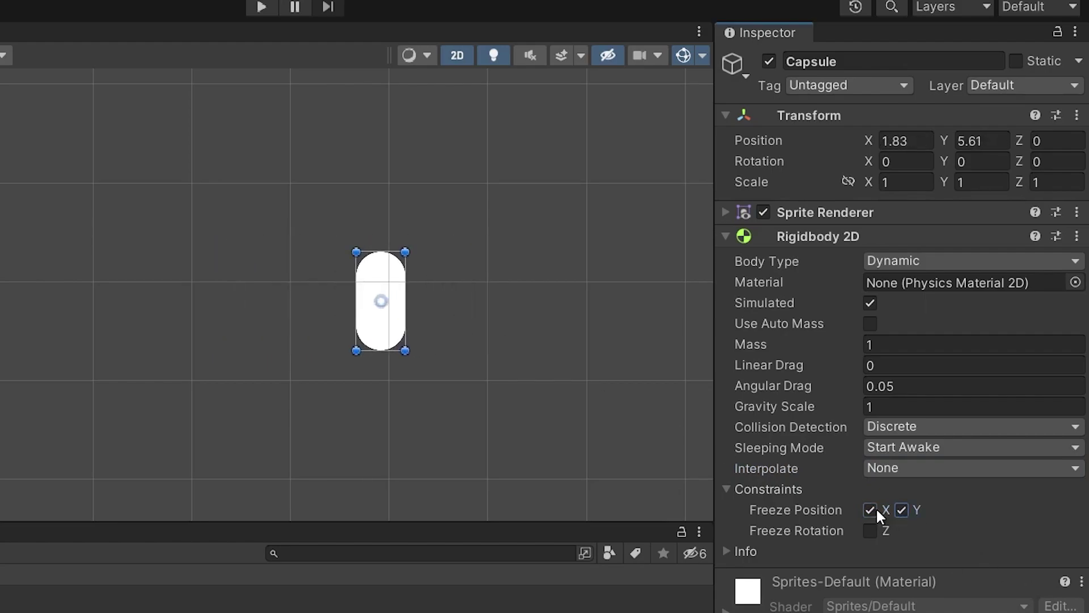
{"action": "mouse_move", "coordinate": [400, 310]}
{"action": "left_mouse_down"}
{"action": "mouse_move", "coordinate": [397, 365]}
{"action": "mouse_move", "coordinate": [396, 311]}
{"action": "mouse_move", "coordinate": [396, 329]}
{"action": "left_mouse_up"}
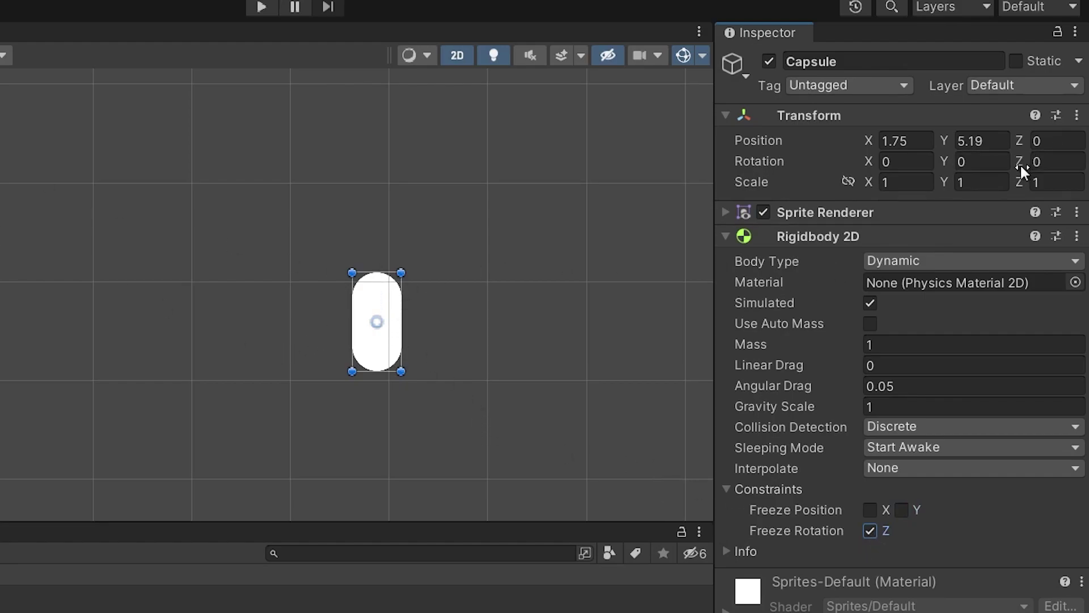
{"action": "left_click_drag", "start_coordinate": [1020, 161], "coordinate": [885, 260]}
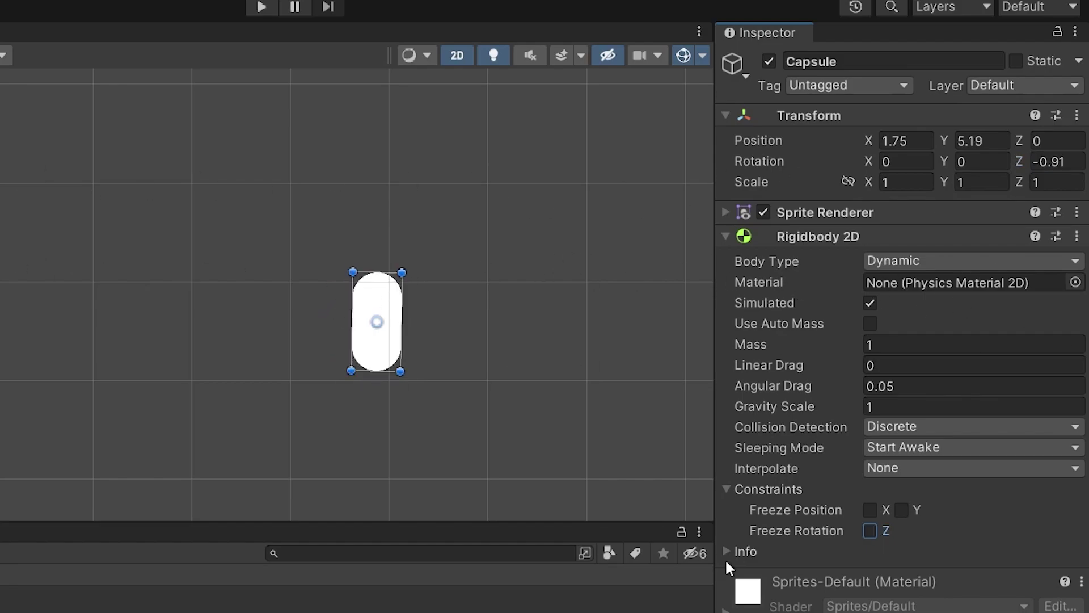
- Set the capsule's body type to Kinematic and widen the Inspector to examine its contact option and constraints
{"action": "left_click", "coordinate": [726, 551]}
{"action": "scroll", "coordinate": [748, 565], "scroll_direction": "down", "scroll_amount": 3}
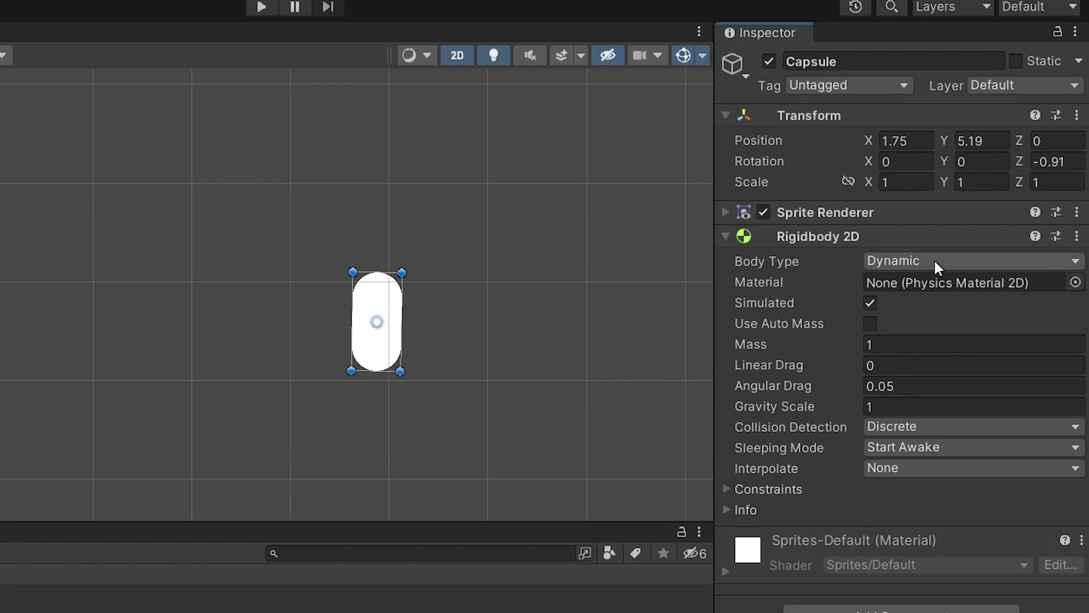
{"action": "left_click", "coordinate": [934, 263]}
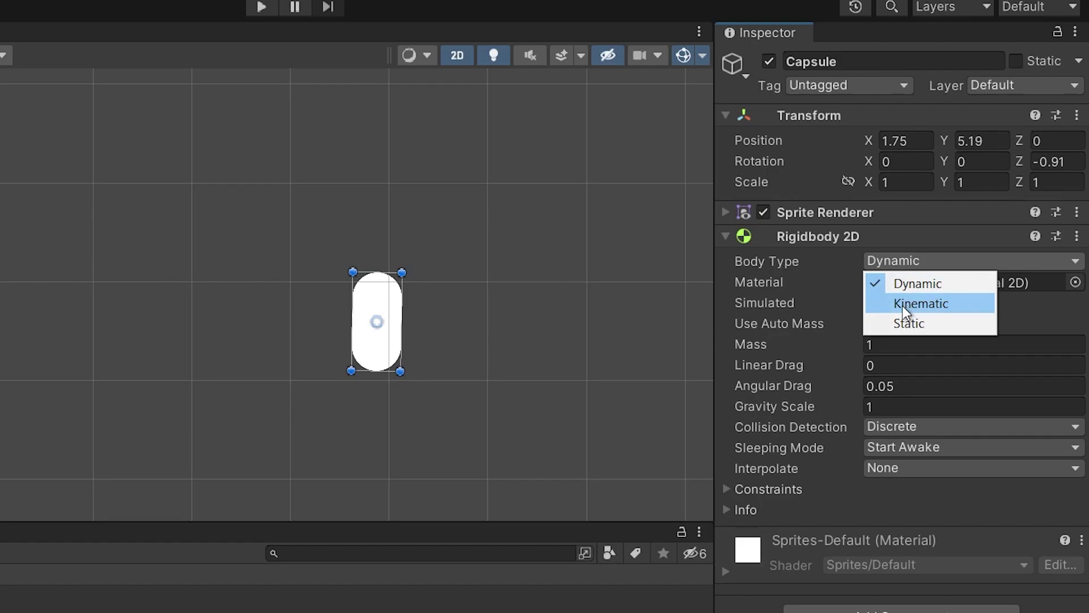
{"action": "left_click", "coordinate": [903, 304]}
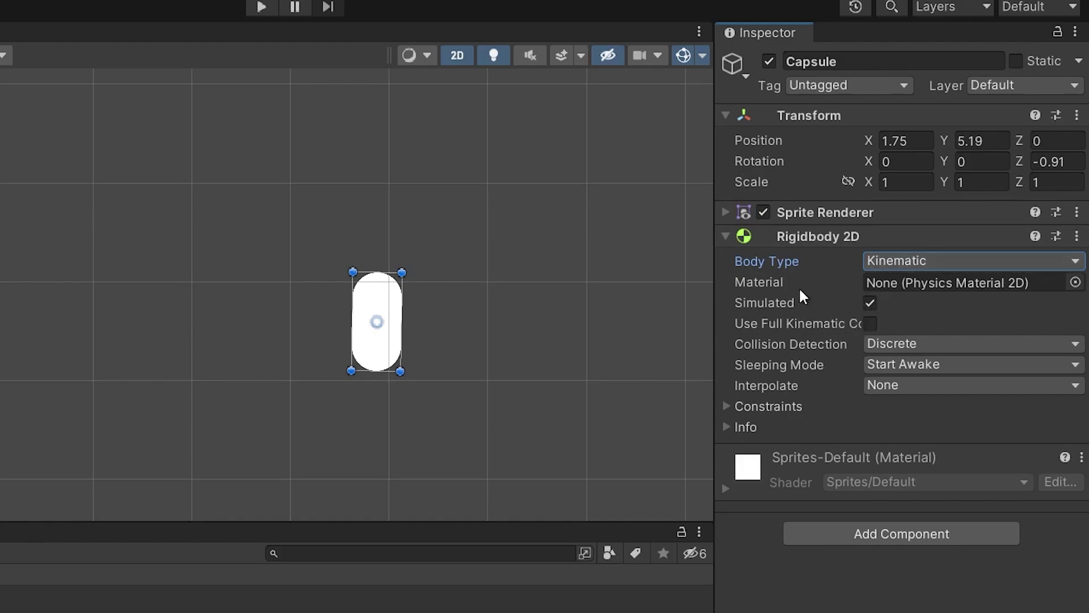
{"action": "left_click_drag", "start_coordinate": [714, 326], "coordinate": [648, 333]}
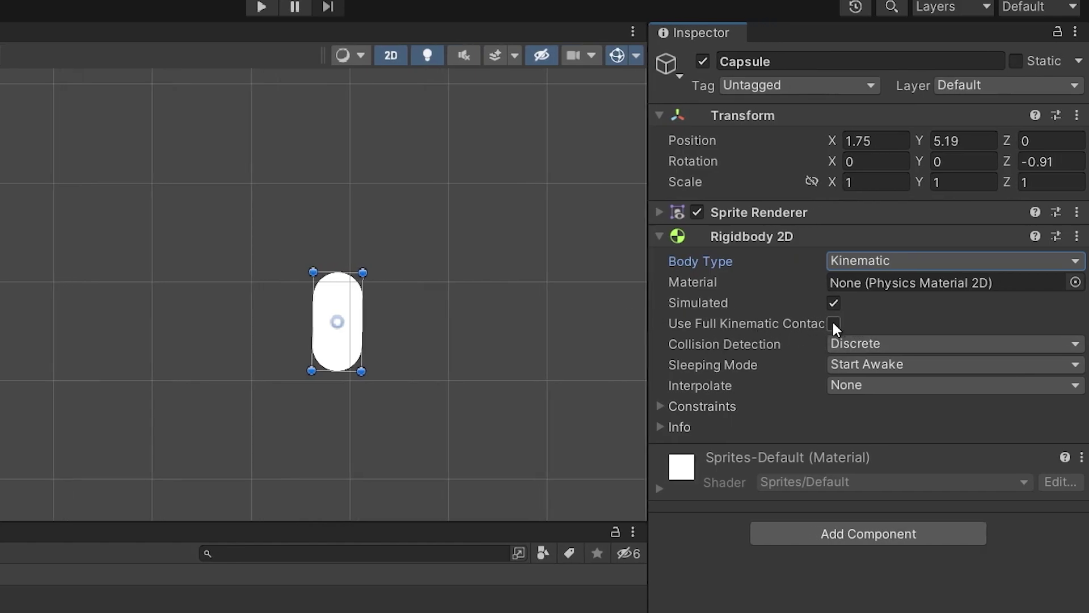
{"action": "mouse_move", "coordinate": [765, 327]}
{"action": "left_click", "coordinate": [662, 406]}
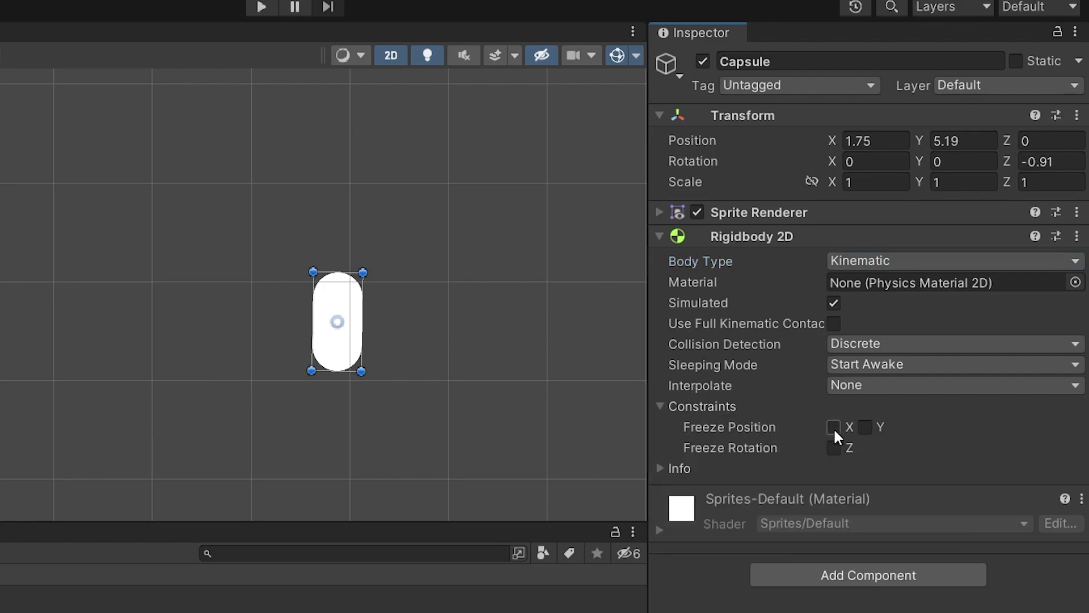
{"action": "left_click", "coordinate": [661, 406]}
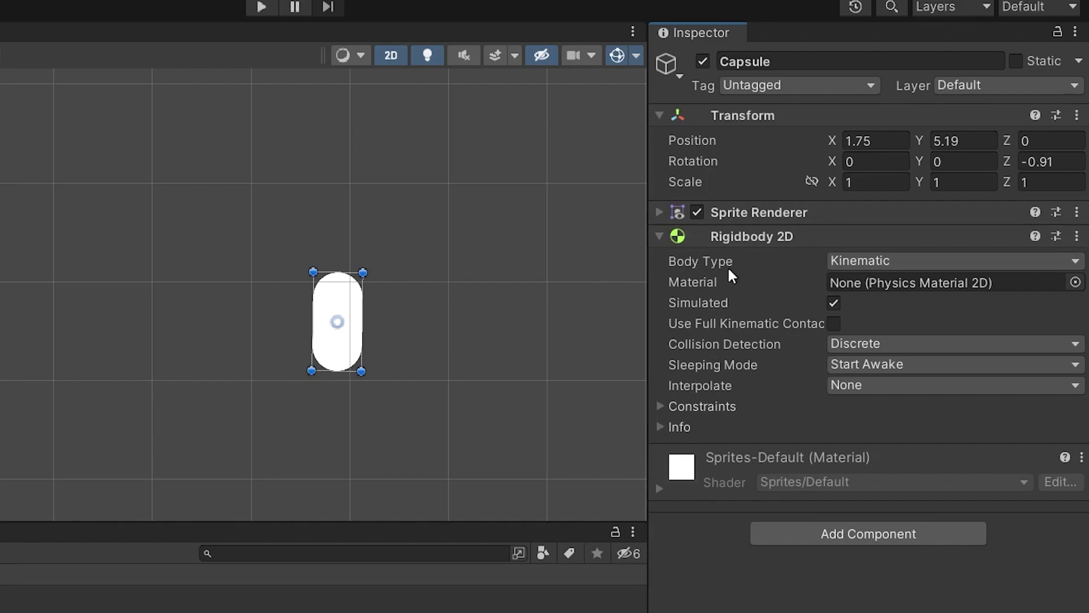
- Set the capsule's body type to Static and examine the rigid body's Info section
{"action": "left_click", "coordinate": [880, 263]}
{"action": "left_click", "coordinate": [880, 323]}
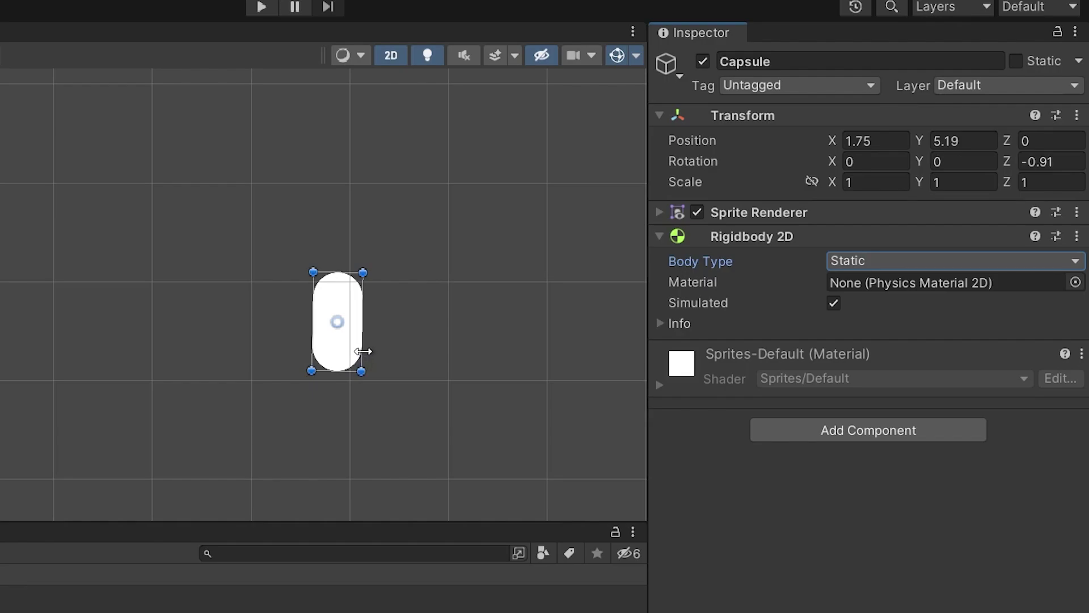
{"action": "left_click", "coordinate": [662, 322]}
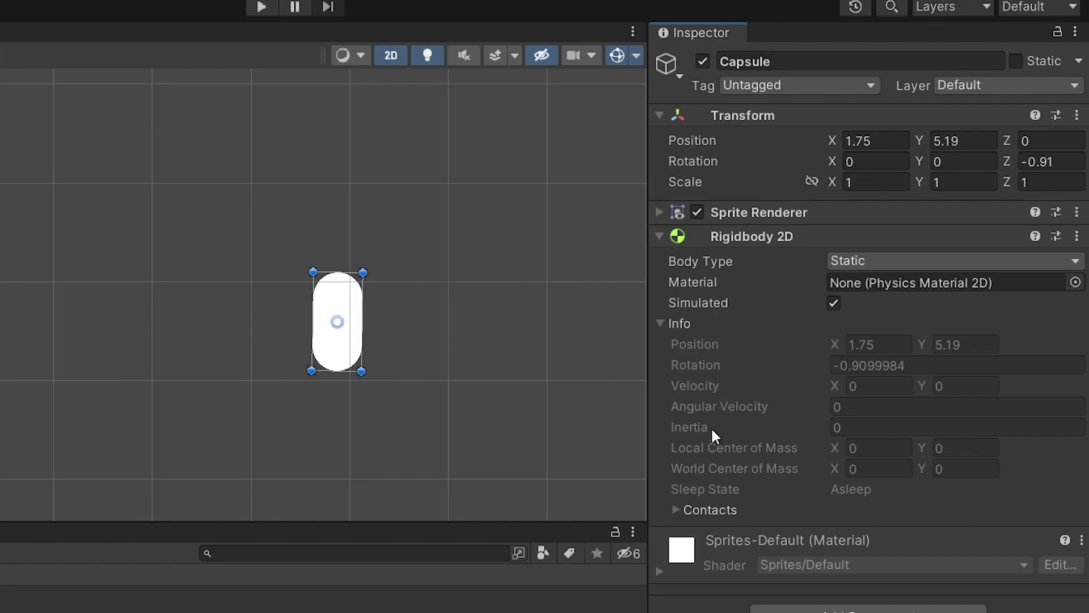
{"action": "left_click", "coordinate": [661, 323]}
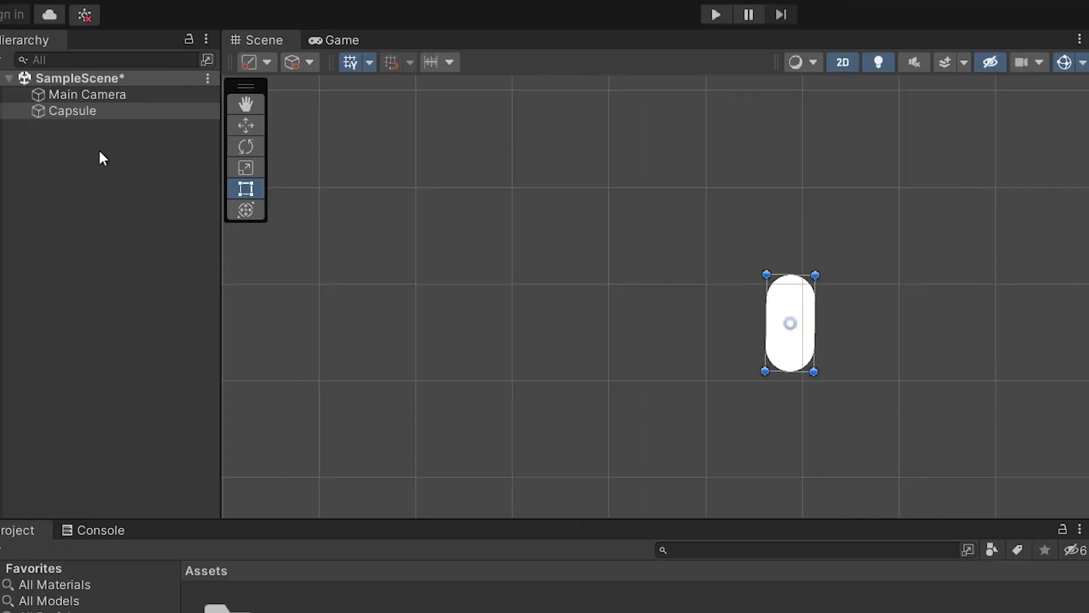
- Add a triangle sprite scaled to about 2.34 by 2.05 and a square sprite stretched into a platform about 7.02 by 0.77 below the capsule
{"action": "right_click", "coordinate": [99, 153]}
{"action": "mouse_move", "coordinate": [329, 380]}
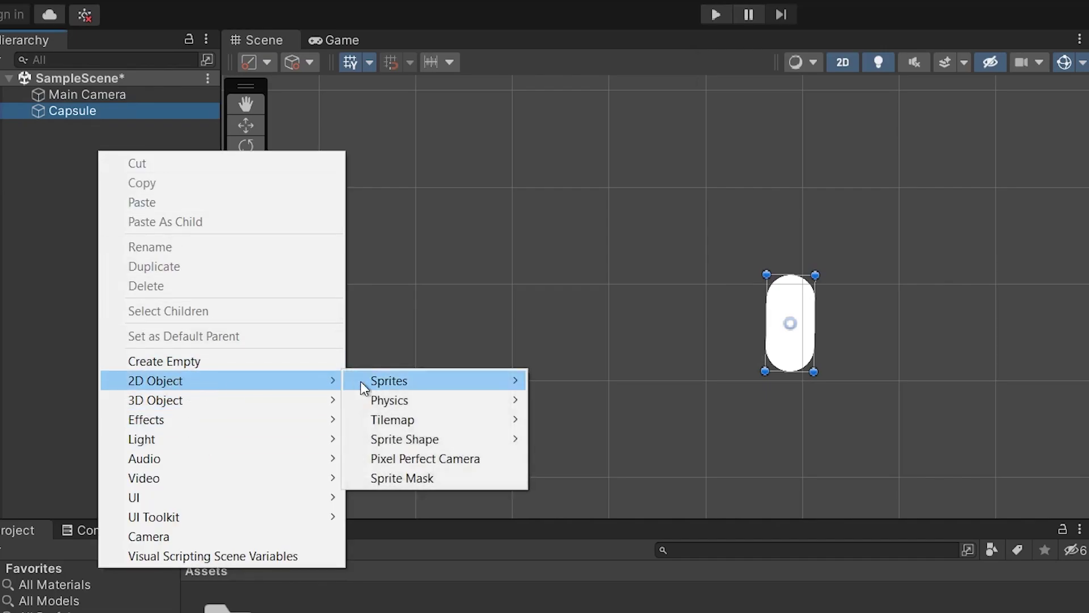
{"action": "mouse_move", "coordinate": [389, 379]}
{"action": "left_click", "coordinate": [590, 381]}
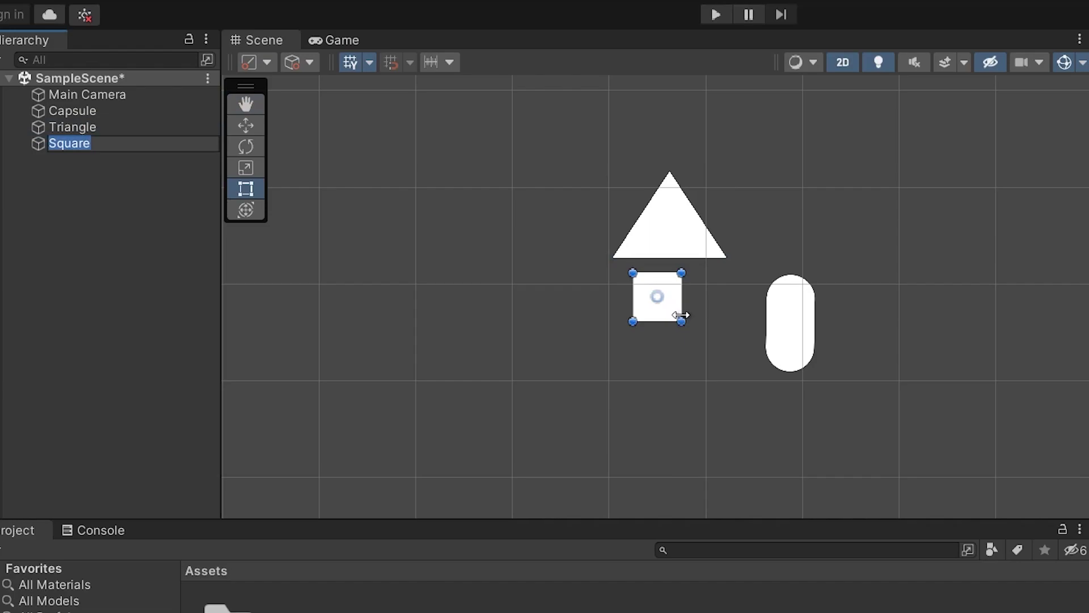
{"action": "left_click_drag", "start_coordinate": [676, 299], "coordinate": [909, 426]}
{"action": "left_click_drag", "start_coordinate": [803, 452], "coordinate": [803, 440]}
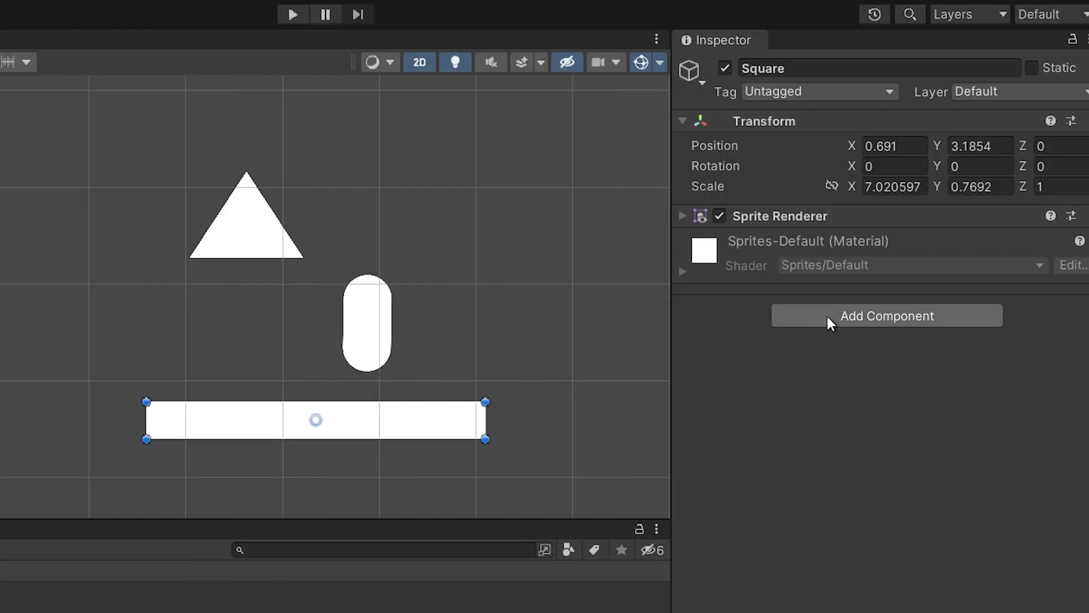
- Add a Rigidbody 2D component to the square platform and set its body type to Static
{"action": "left_click", "coordinate": [827, 316]}
{"action": "type", "text": "rig"}
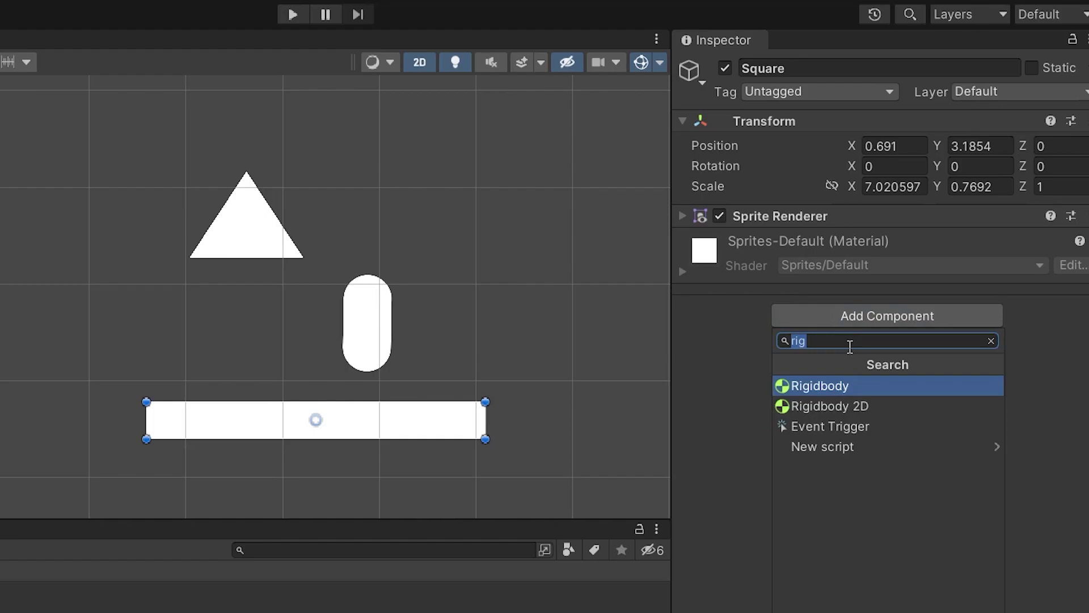
{"action": "left_click", "coordinate": [856, 404]}
{"action": "left_click", "coordinate": [879, 264]}
{"action": "left_click", "coordinate": [900, 327]}
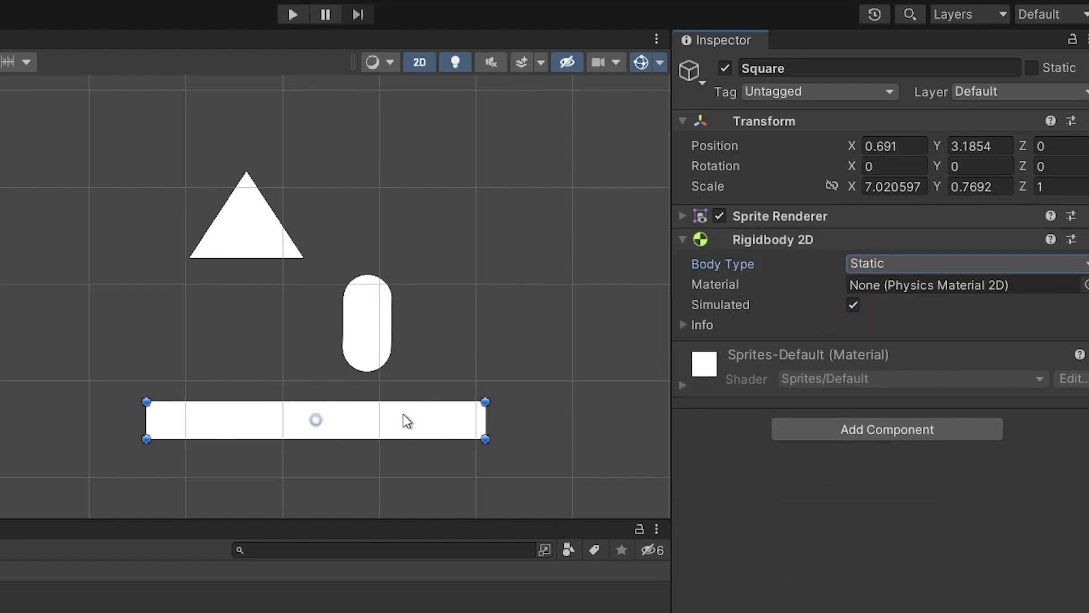
- Add a Rigidbody 2D component to the triangle with the Dynamic body type
{"action": "left_click", "coordinate": [273, 241]}
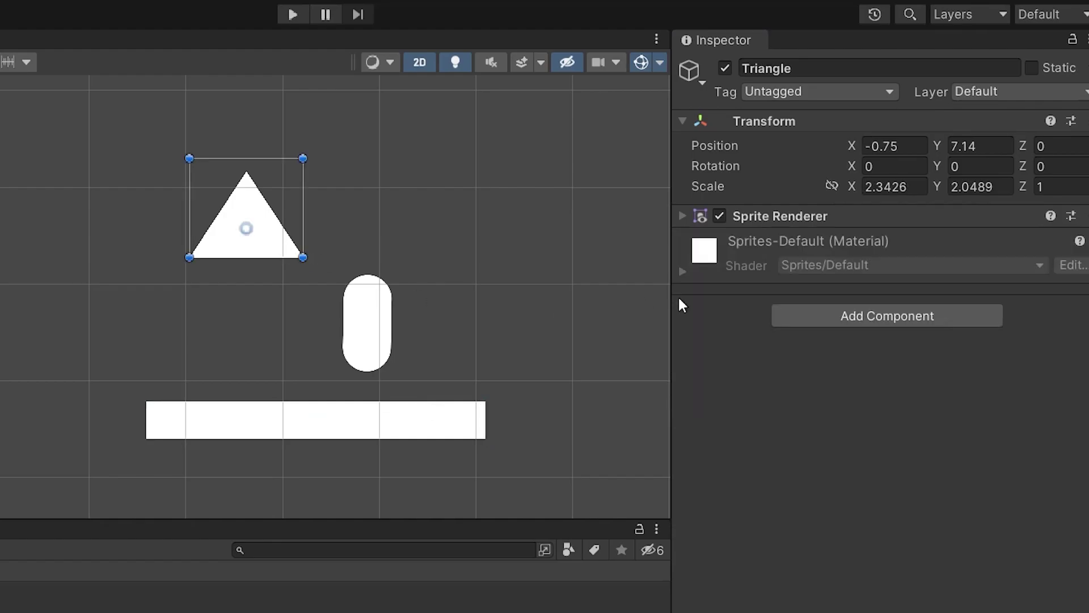
{"action": "left_click", "coordinate": [849, 312]}
{"action": "left_click", "coordinate": [860, 411]}
{"action": "left_click", "coordinate": [856, 264]}
{"action": "left_click", "coordinate": [899, 287]}
- Set the body type of the capsule's Rigidbody 2D to Kinematic
{"action": "left_click", "coordinate": [365, 339]}
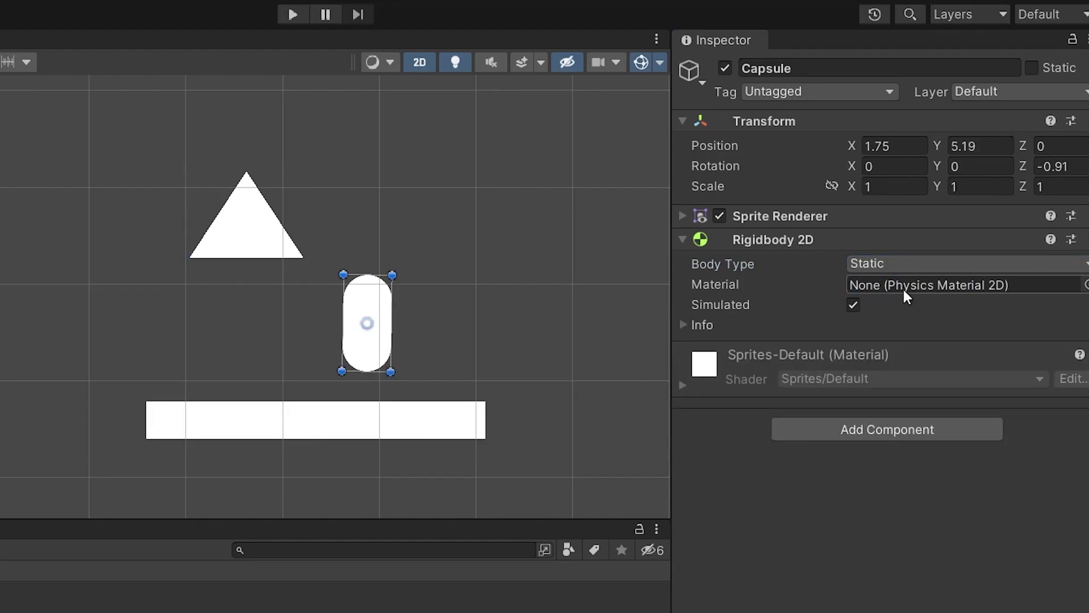
{"action": "left_click", "coordinate": [925, 264]}
{"action": "left_click", "coordinate": [909, 305]}
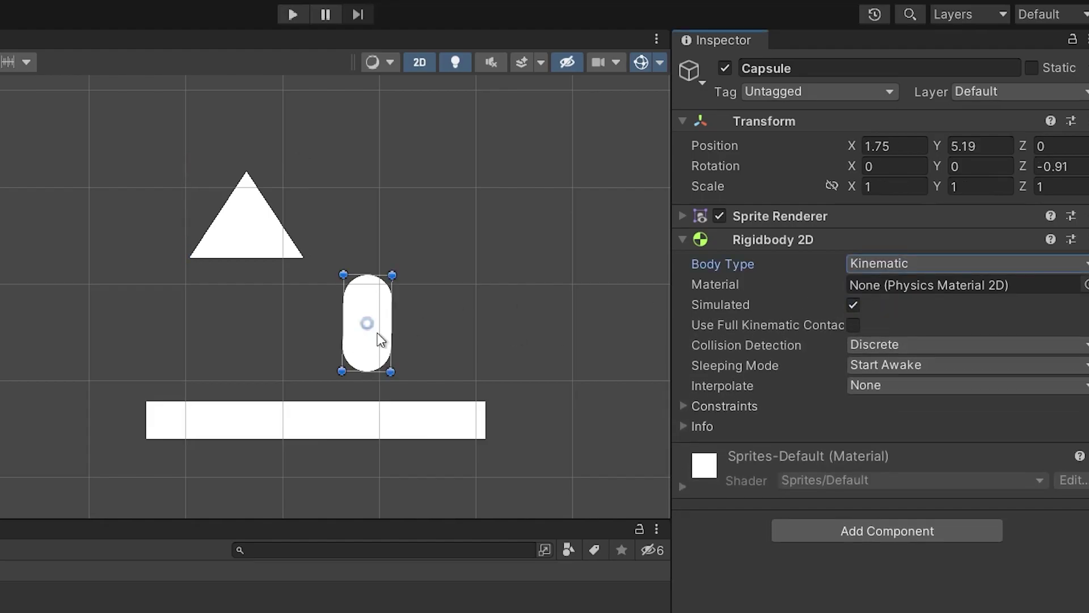
- Move the capsule over the middle of the platform and place the triangle above it at about X 0.95, Y 7.89
{"action": "left_click_drag", "start_coordinate": [382, 313], "coordinate": [338, 299]}
{"action": "left_click", "coordinate": [263, 221]}
{"action": "left_click_drag", "start_coordinate": [263, 221], "coordinate": [372, 206]}
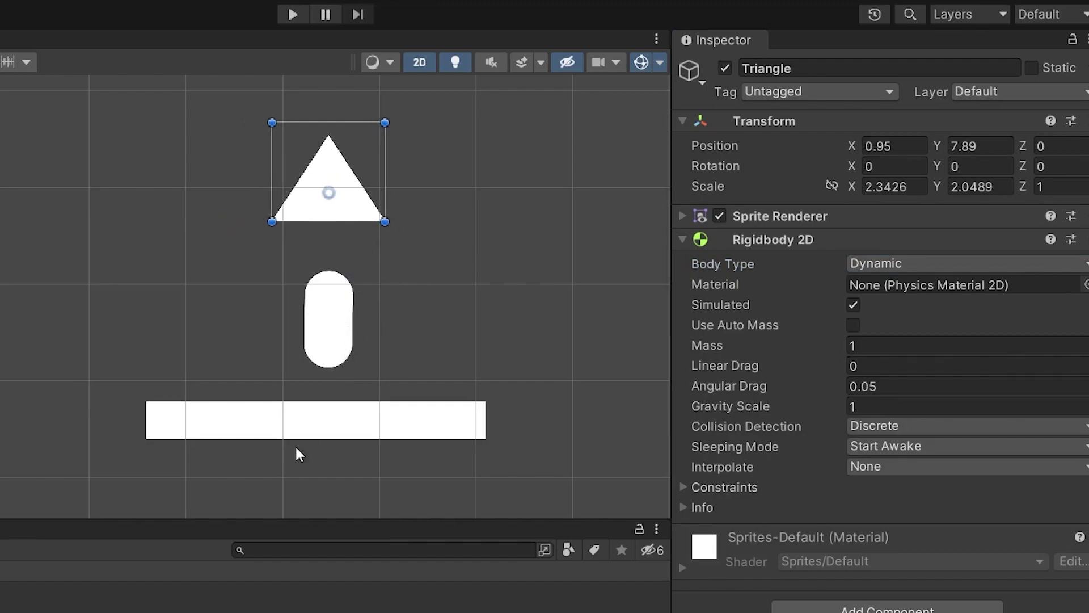
- Run the scene briefly to compare how the dynamic, kinematic and static bodies behave
{"action": "left_click", "coordinate": [293, 16]}
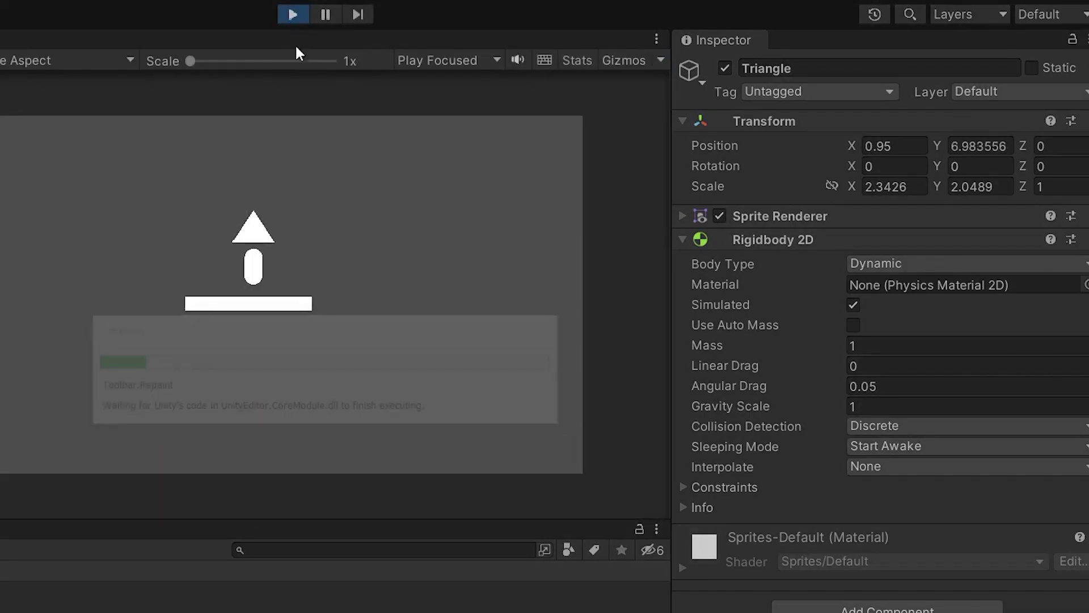
{"action": "left_click", "coordinate": [295, 17]}
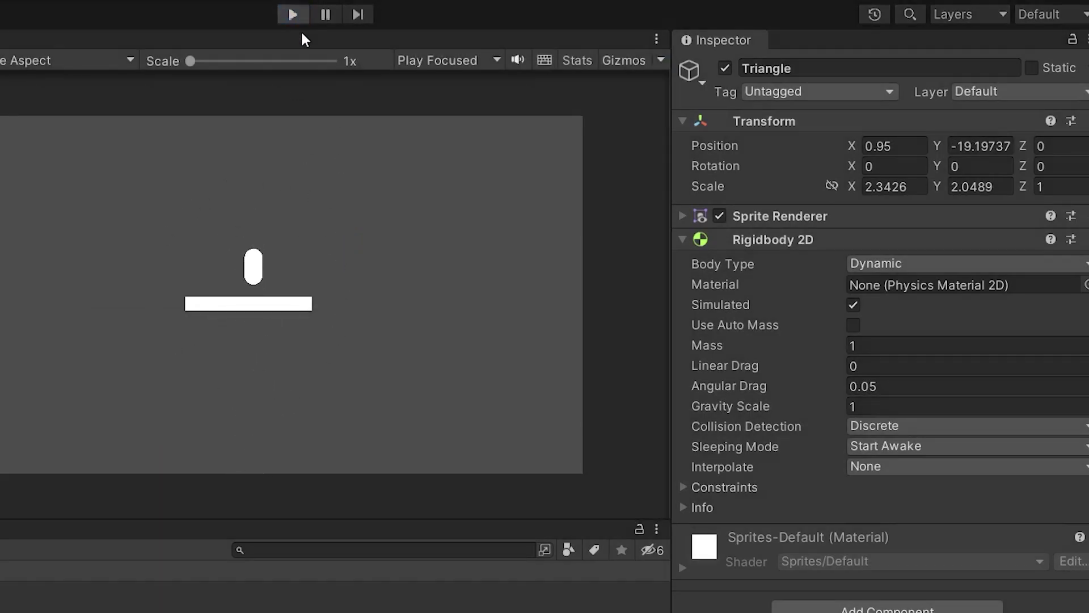